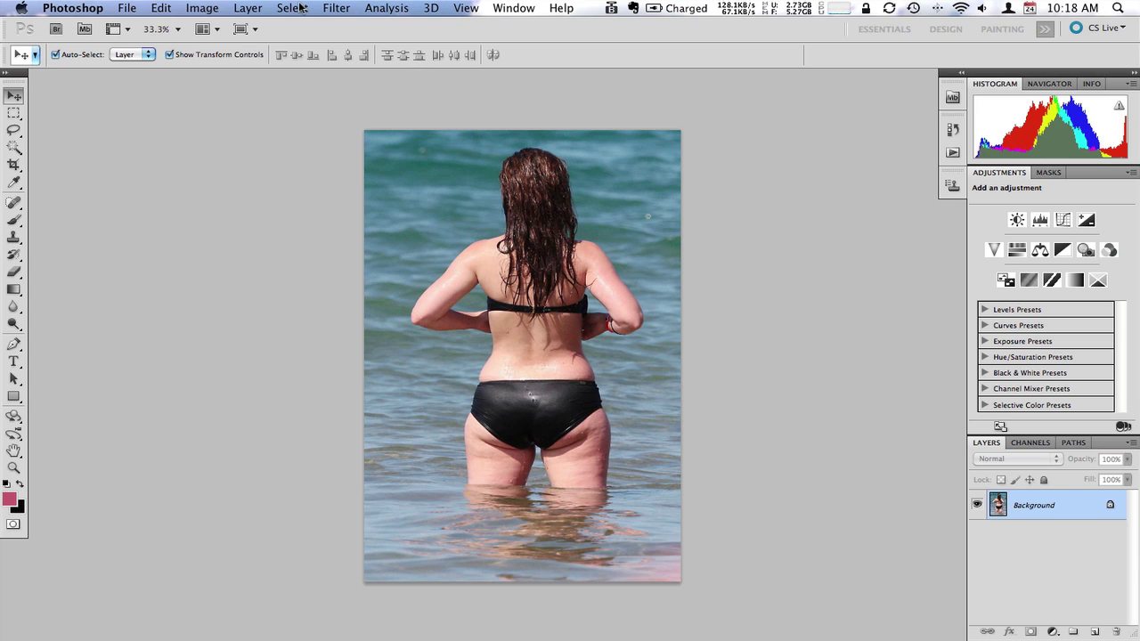
Launch Filter > Liquify on the beach photo.
left_click(327, 9)
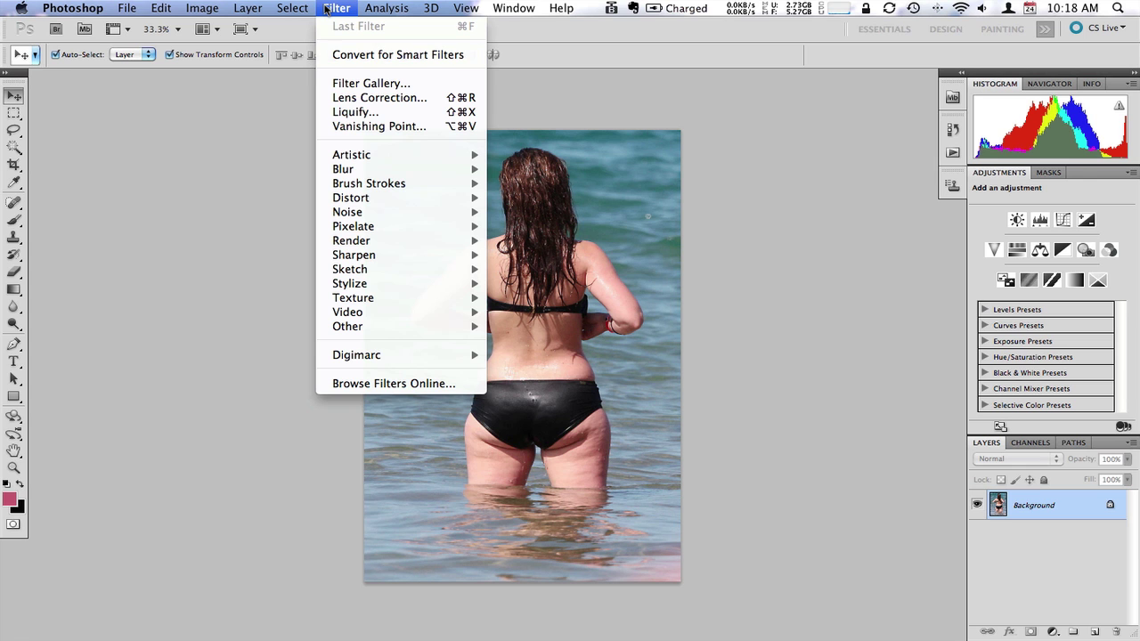
left_click(353, 113)
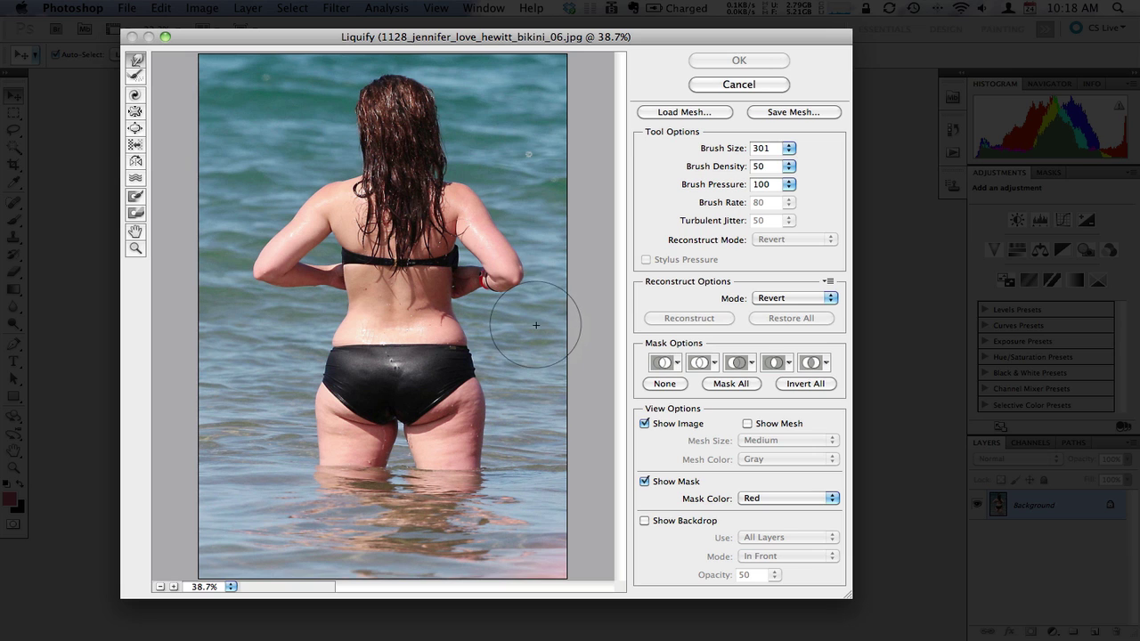
Enlarge the warp brush to 556 and push the right arm and shoulder inward.
left_click(788, 148)
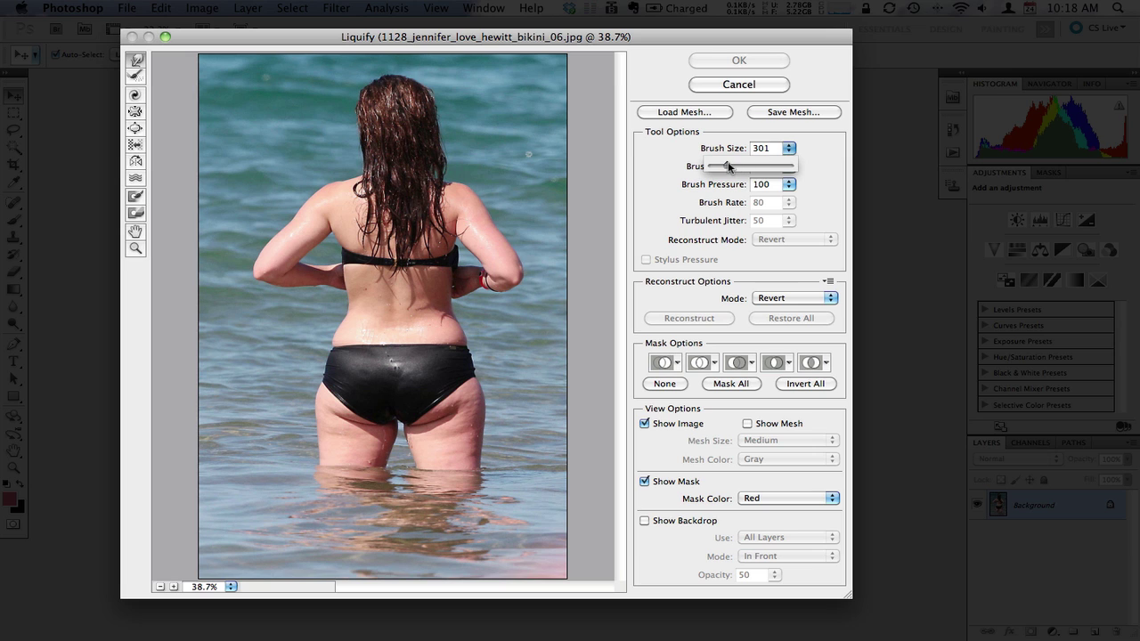
left_click_drag(729, 166, 735, 168)
mouse_move(495, 226)
left_mouse_down()
mouse_move(470, 234)
mouse_move(478, 229)
mouse_move(459, 256)
left_mouse_up()
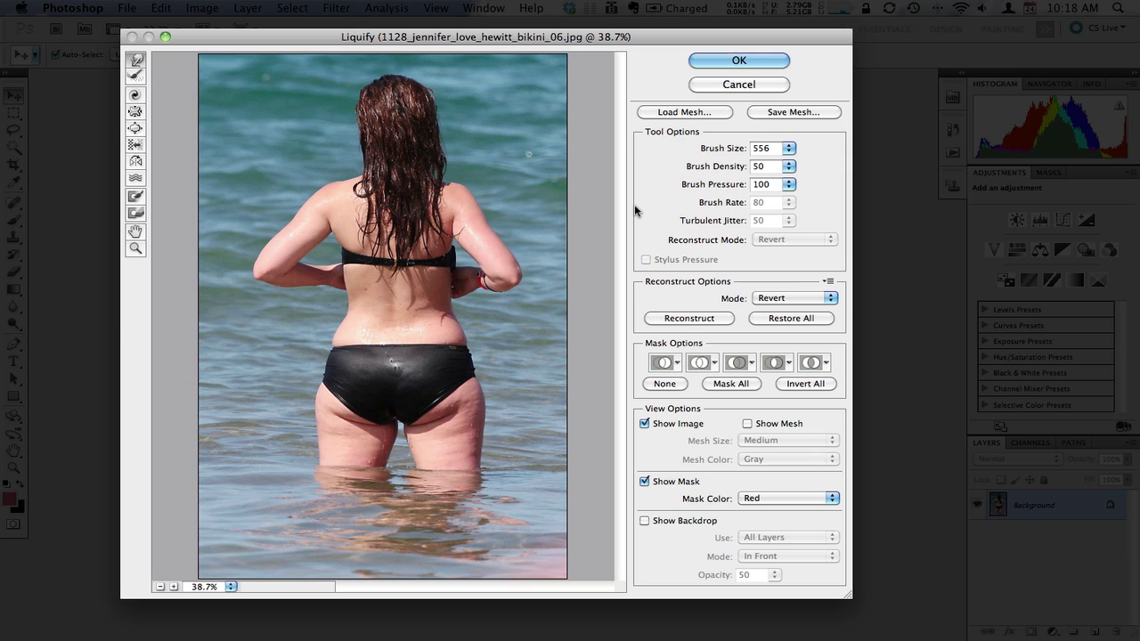
Reduce the brush to size 31 and switch to the Freeze Mask Tool.
left_click(788, 148)
left_click_drag(741, 166, 711, 166)
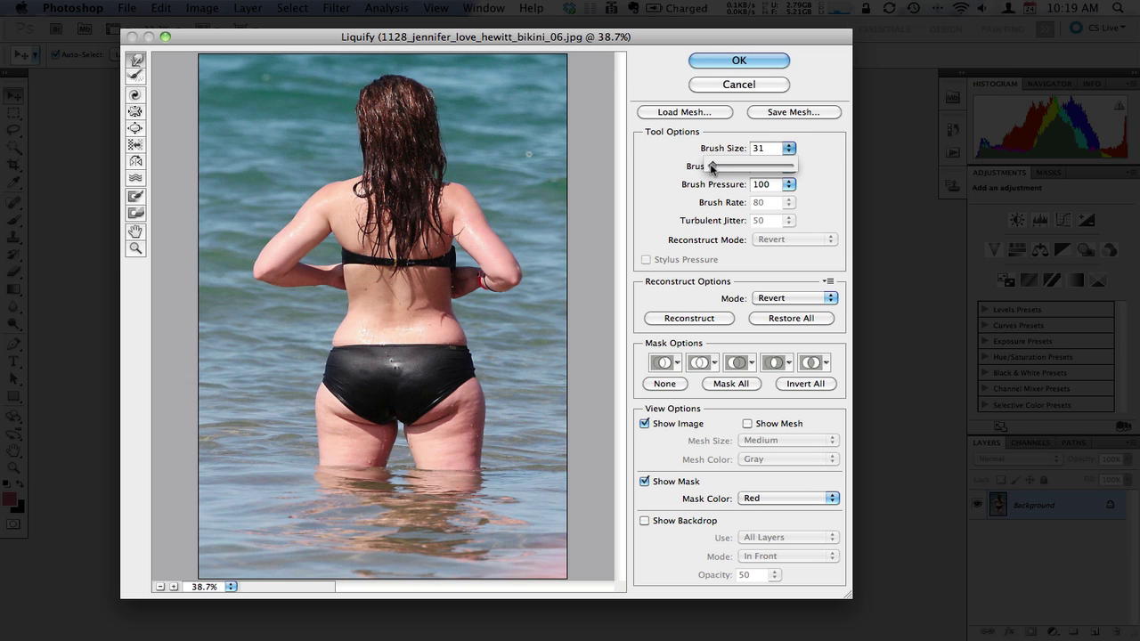
left_click(132, 197)
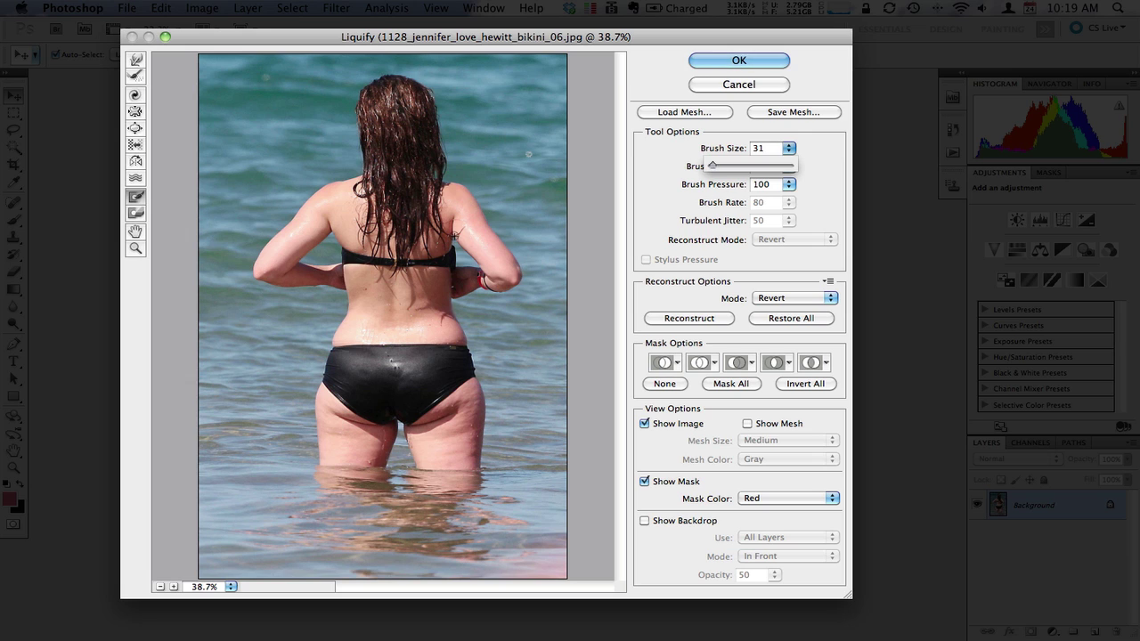
key("Return")
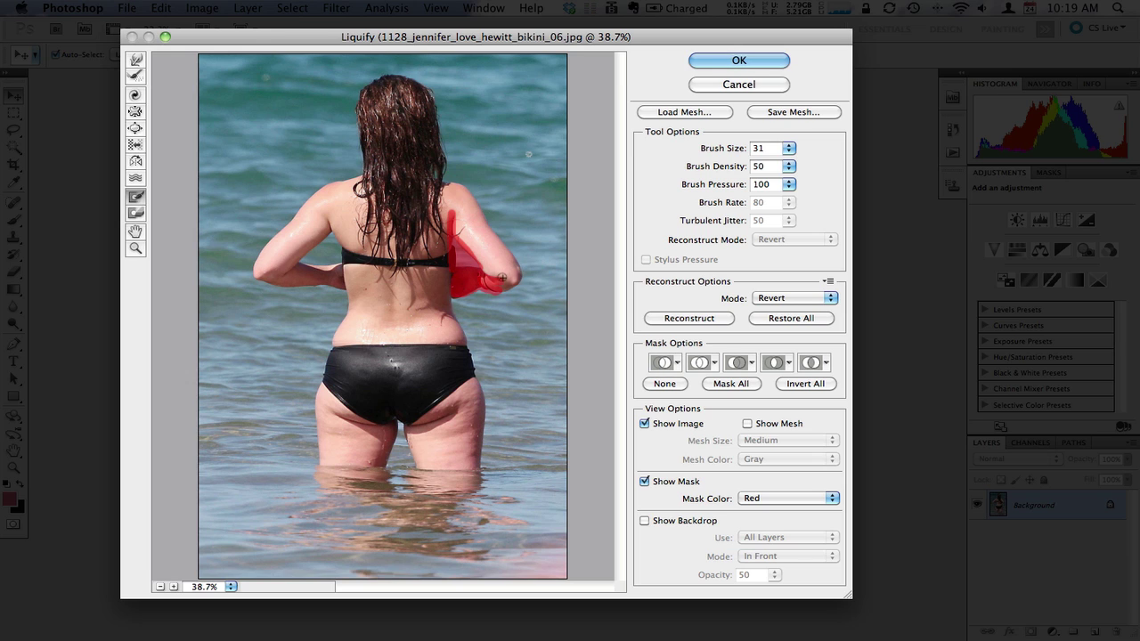
Set the brush to 511 and thaw the red mask off the right forearm.
left_click(788, 148)
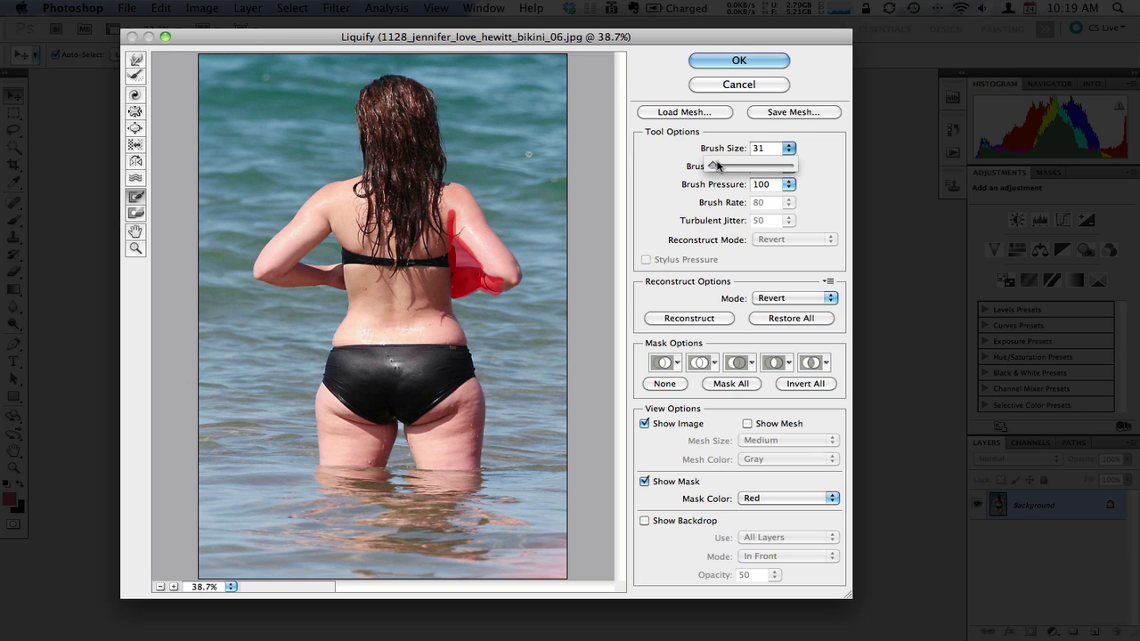
left_click_drag(733, 165, 737, 166)
left_click(135, 59)
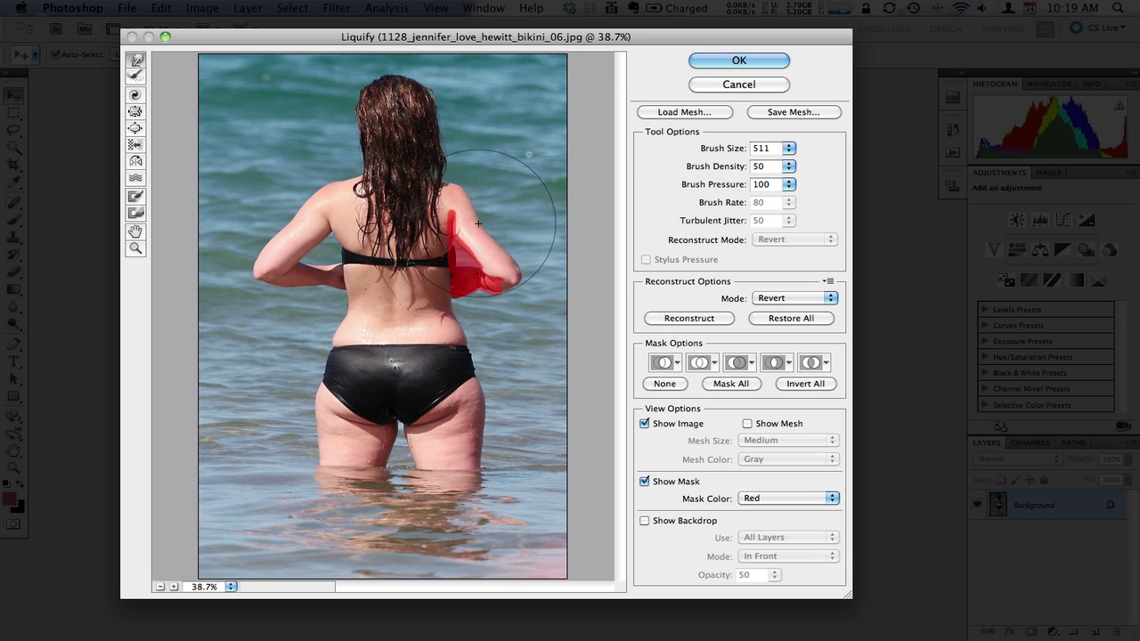
left_click(136, 215)
left_click_drag(442, 261, 503, 281)
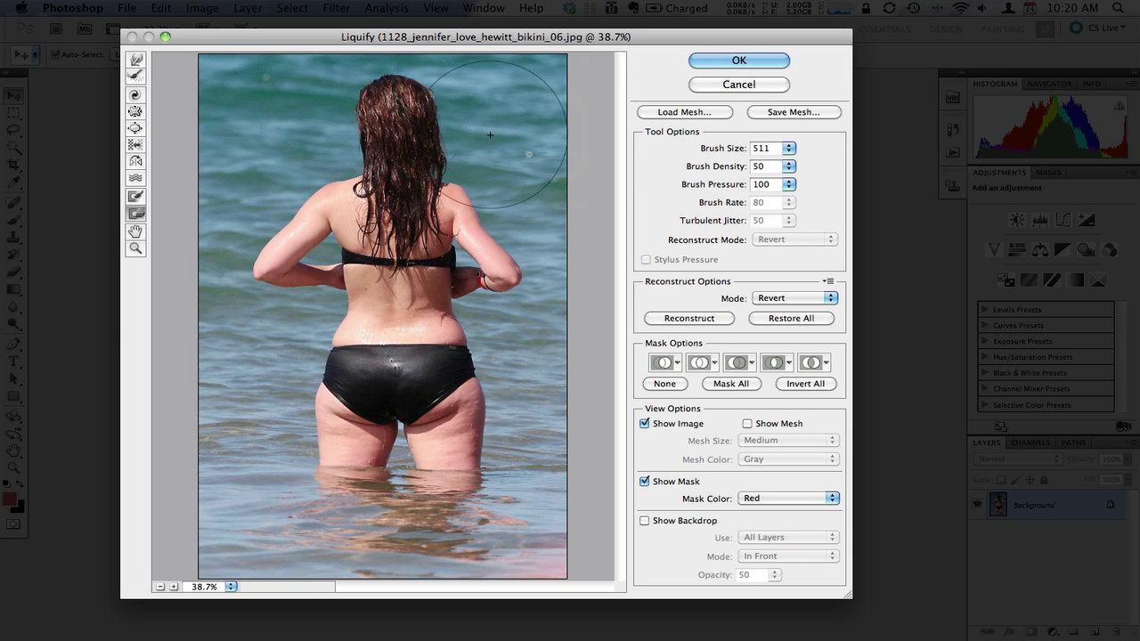
With Forward Warp, pull the right hip, left waist, thighs and right shoulder edge inward.
left_click(135, 60)
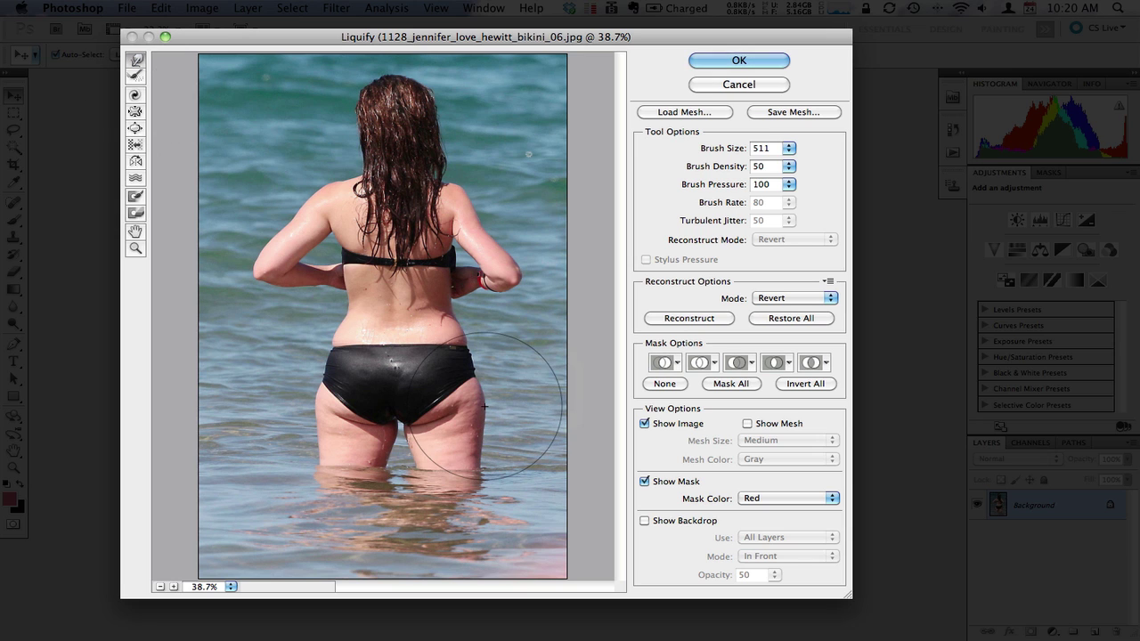
left_click_drag(485, 404, 478, 463)
mouse_move(352, 314)
left_mouse_down()
mouse_move(305, 344)
mouse_move(336, 340)
mouse_move(294, 405)
mouse_move(283, 397)
mouse_move(311, 392)
mouse_move(322, 444)
mouse_move(290, 463)
left_mouse_up()
mouse_move(499, 458)
left_mouse_down()
mouse_move(480, 466)
mouse_move(490, 468)
mouse_move(499, 426)
mouse_move(481, 402)
left_mouse_up()
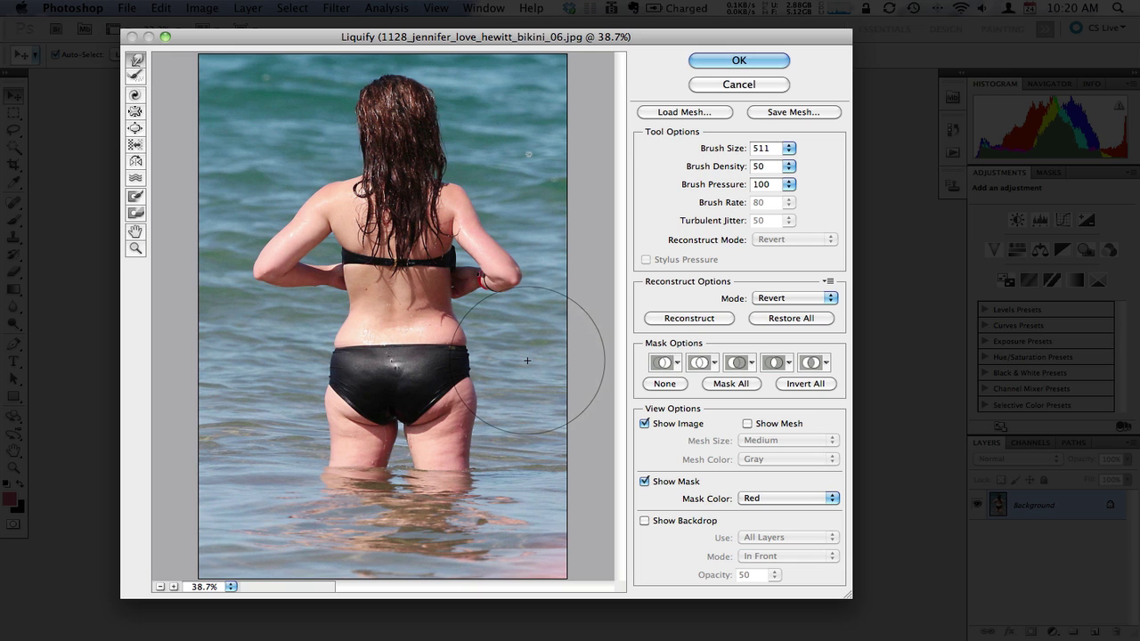
left_click_drag(484, 231, 491, 228)
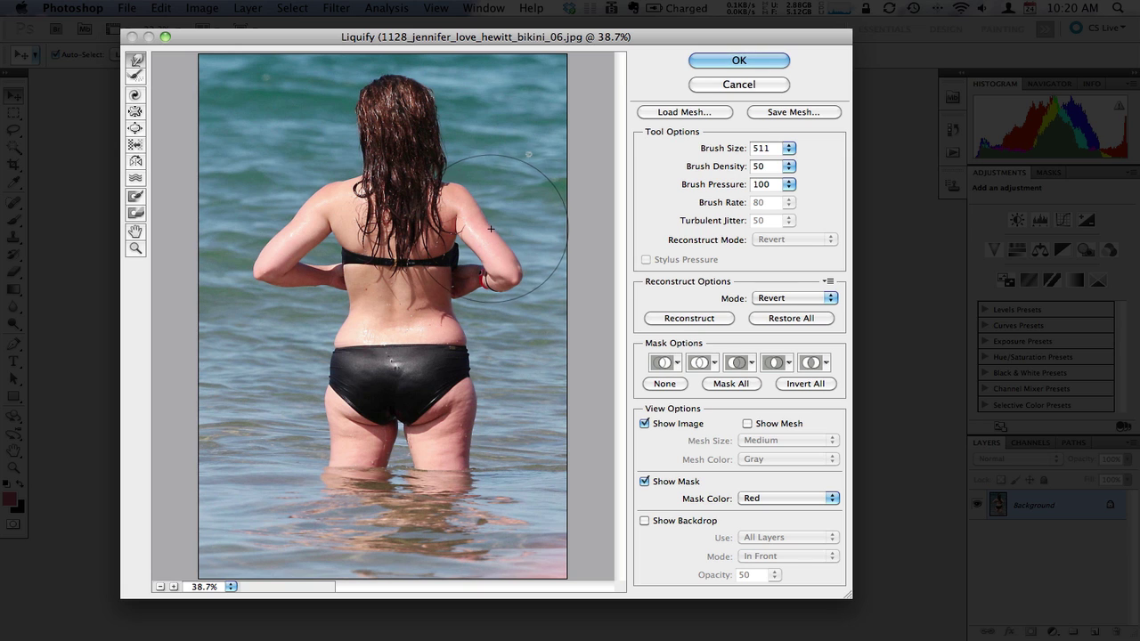
mouse_move(470, 411)
left_mouse_down()
mouse_move(538, 415)
mouse_move(475, 416)
left_mouse_up()
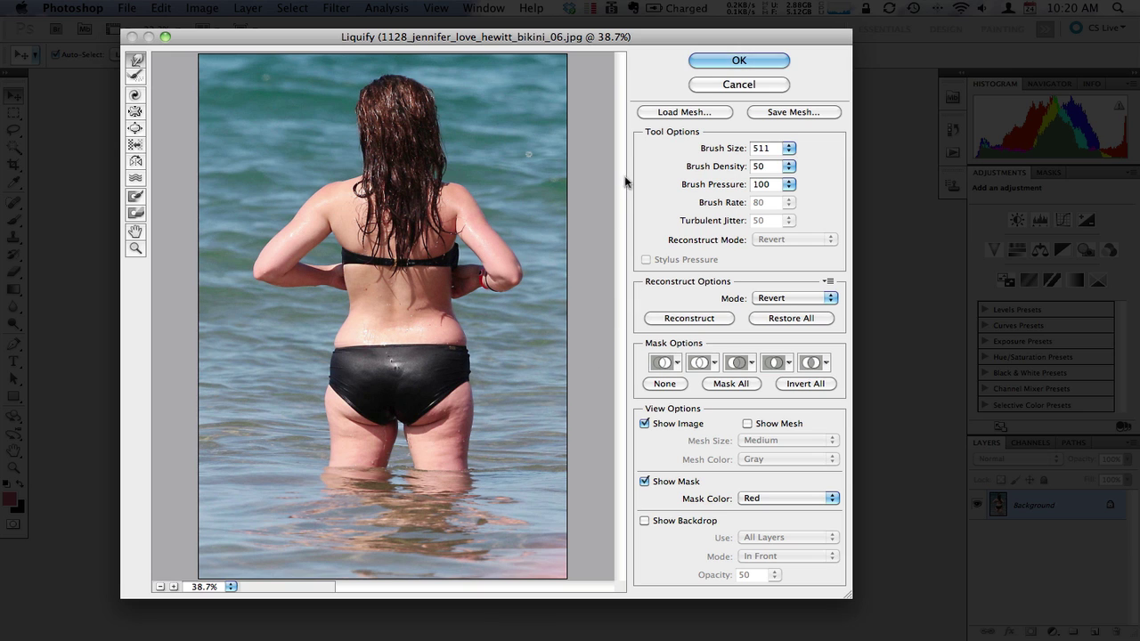
Shrink the Liquify brush to 136, then enlarge it to 331.
left_click(789, 149)
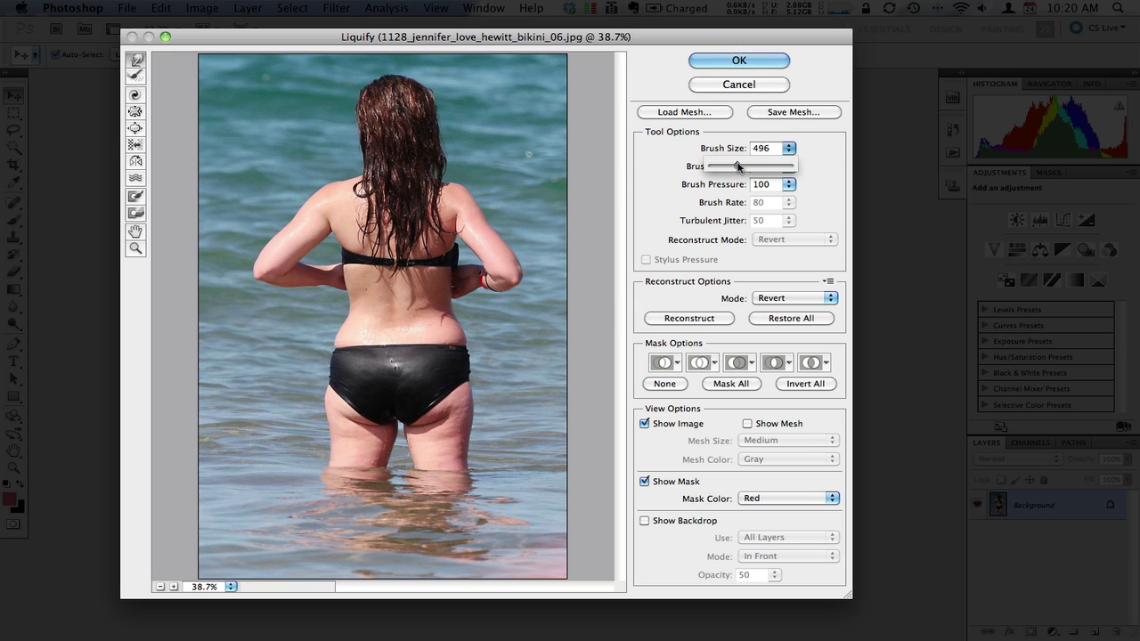
left_click_drag(737, 166, 718, 167)
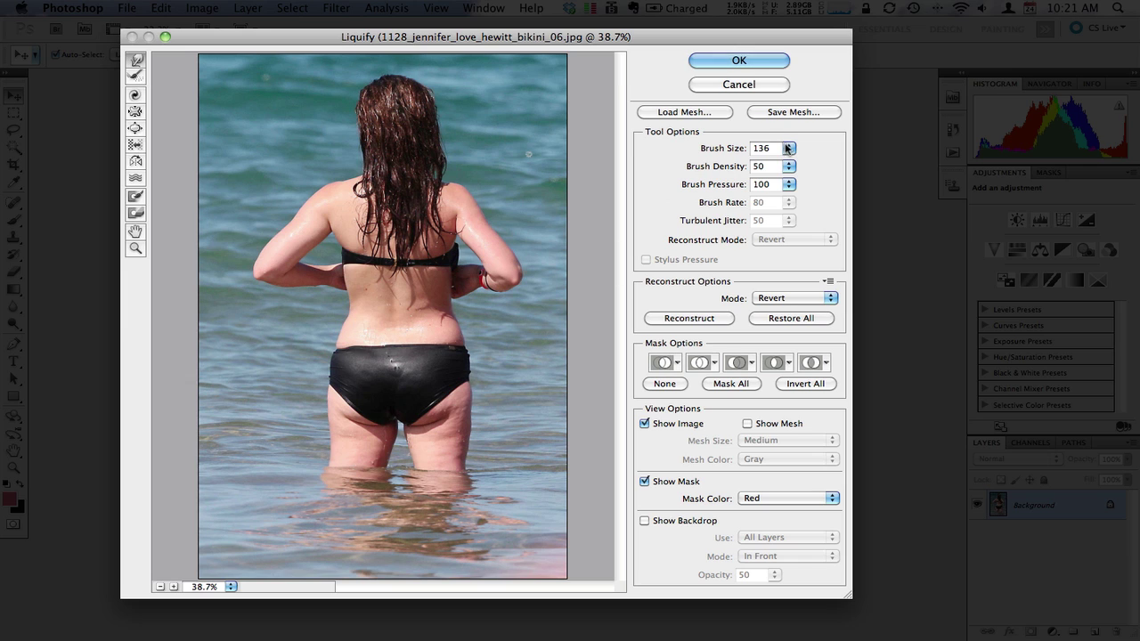
mouse_move(787, 148)
left_mouse_down()
mouse_move(773, 163)
mouse_move(729, 167)
left_mouse_up()
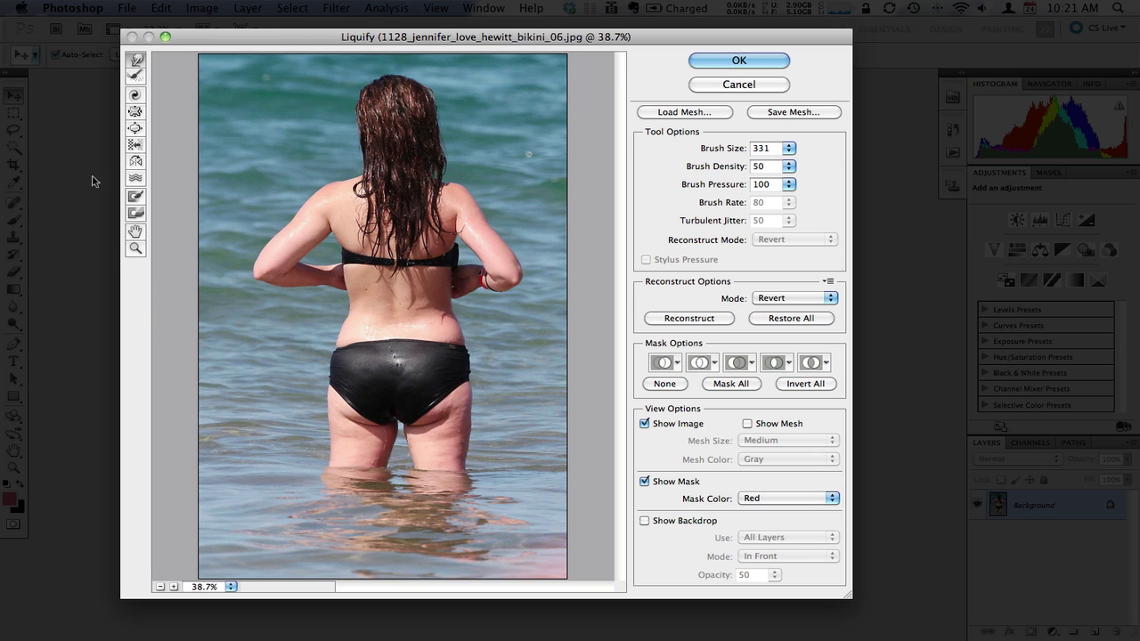
Choose the Freeze Mask Tool with a brush size of 61.
left_click(135, 198)
left_click(788, 148)
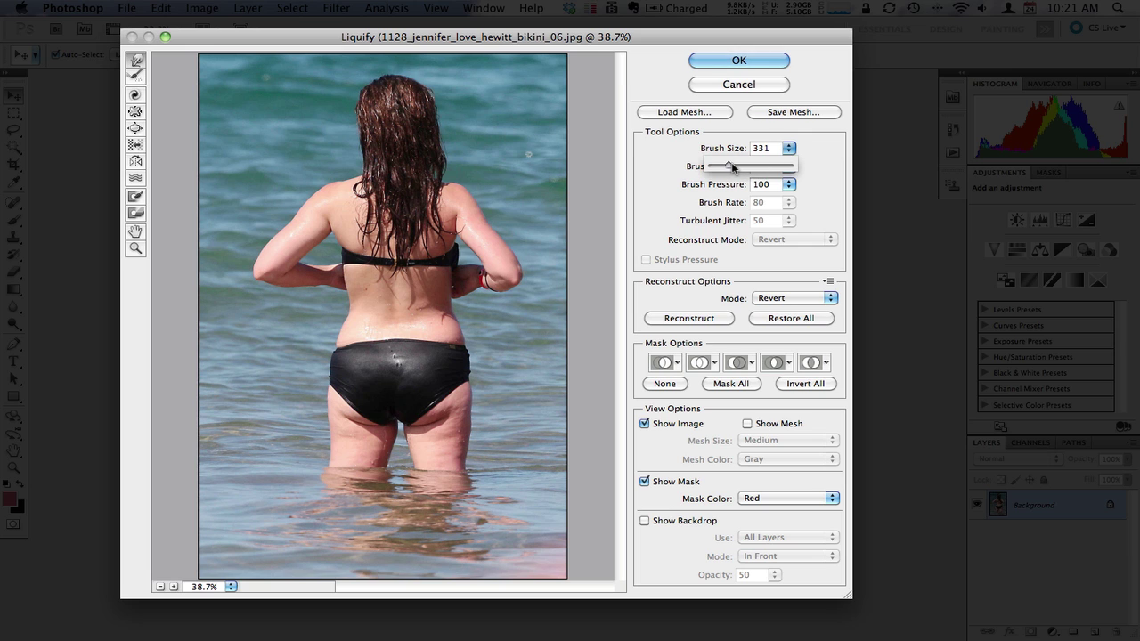
left_click_drag(732, 168, 737, 169)
left_click(138, 197)
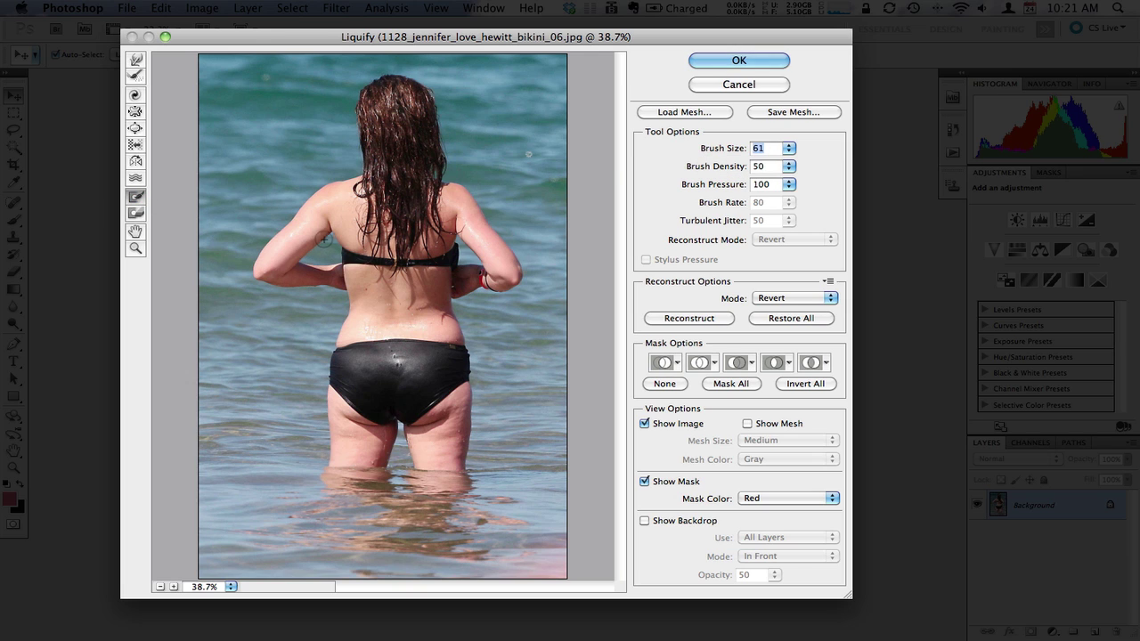
Freeze-mask the left upper arm, the strap area and the back beside the hair.
mouse_move(328, 226)
left_mouse_down()
mouse_move(294, 265)
mouse_move(301, 283)
left_mouse_up()
left_click_drag(329, 229, 352, 273)
mouse_move(363, 174)
left_mouse_down()
mouse_move(349, 223)
mouse_move(372, 191)
mouse_move(357, 240)
left_mouse_up()
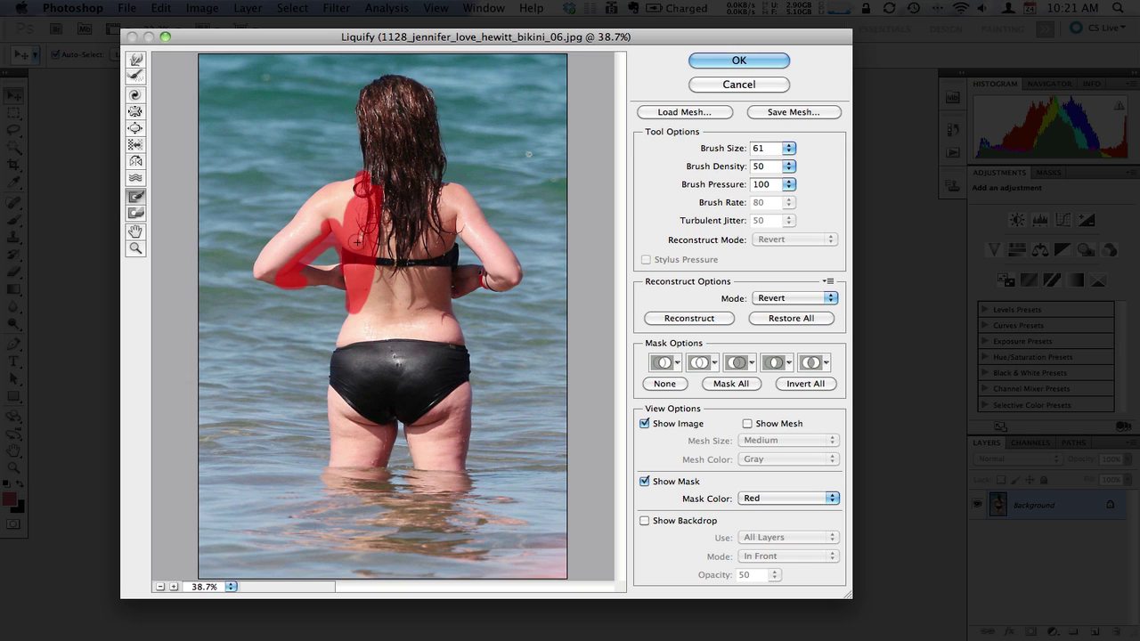
mouse_move(320, 292)
left_mouse_down()
mouse_move(335, 258)
mouse_move(321, 260)
mouse_move(301, 296)
mouse_move(380, 287)
mouse_move(382, 219)
left_mouse_up()
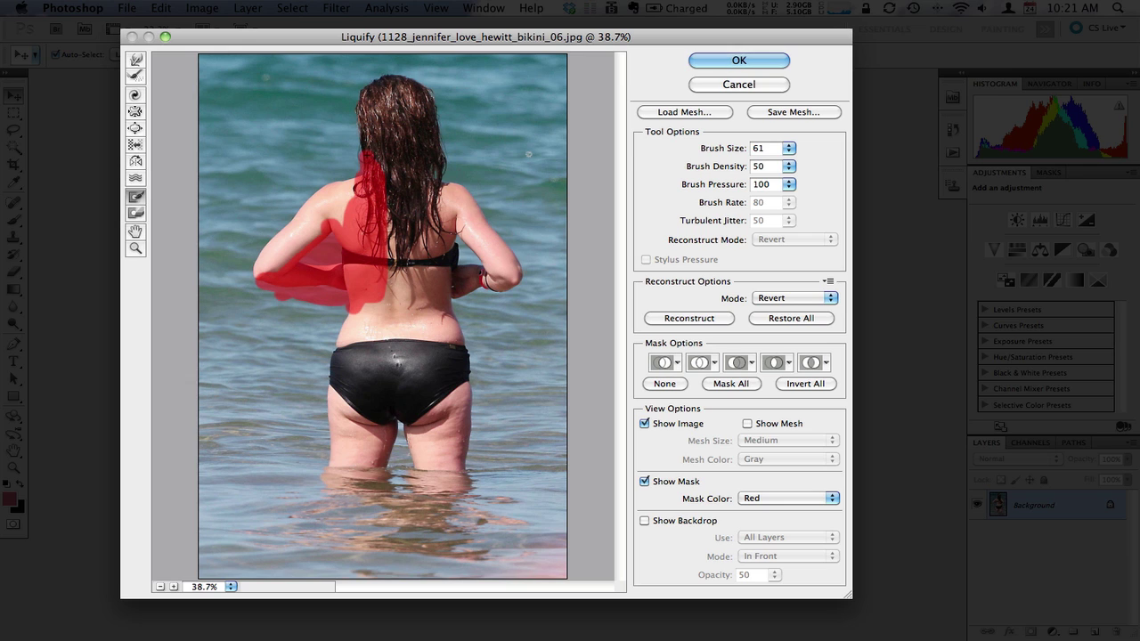
Raise the brush size from 61 to 466, ending at 301.
left_click(787, 151)
left_click_drag(715, 167, 735, 165)
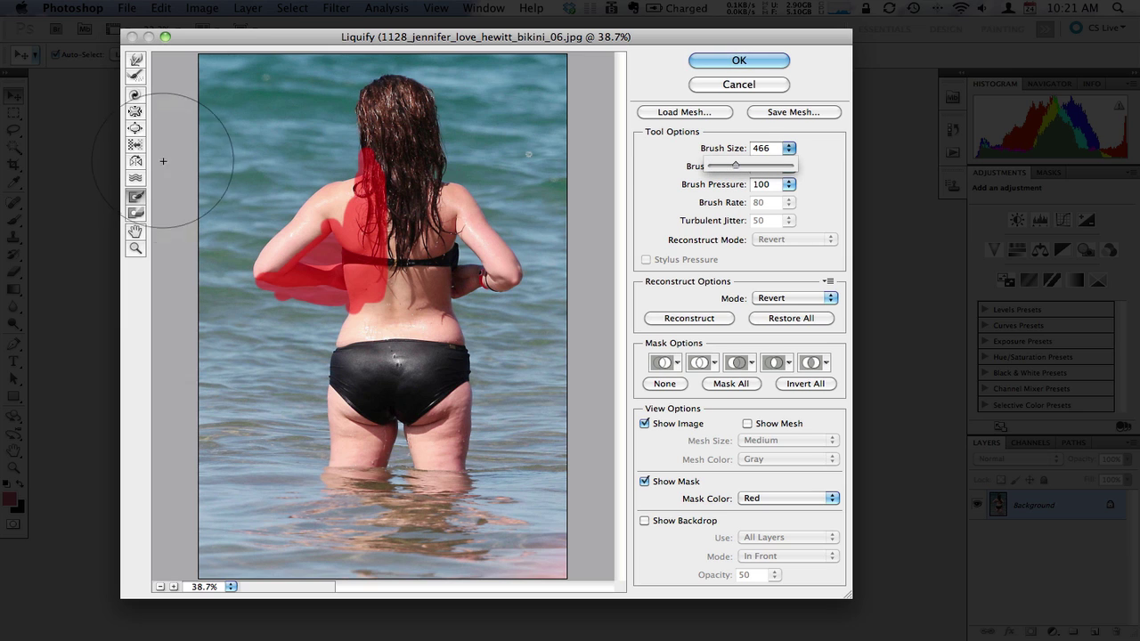
left_click(135, 64)
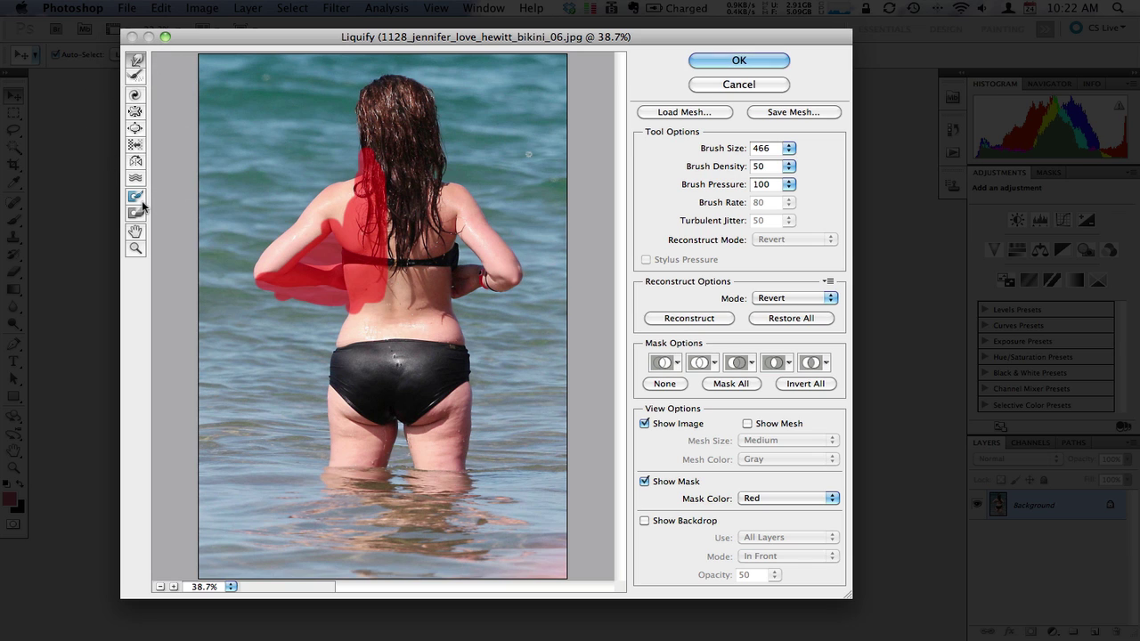
left_click(789, 148)
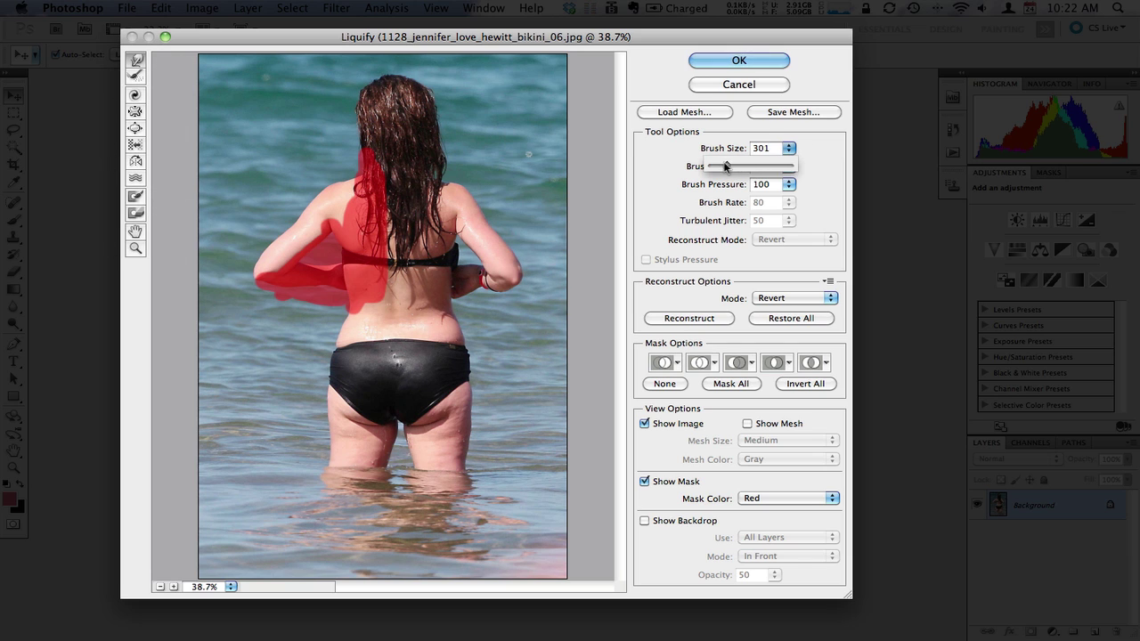
Set the brush to 76 and freeze a strip down the inner thigh.
left_click_drag(726, 167, 717, 167)
left_click(137, 196)
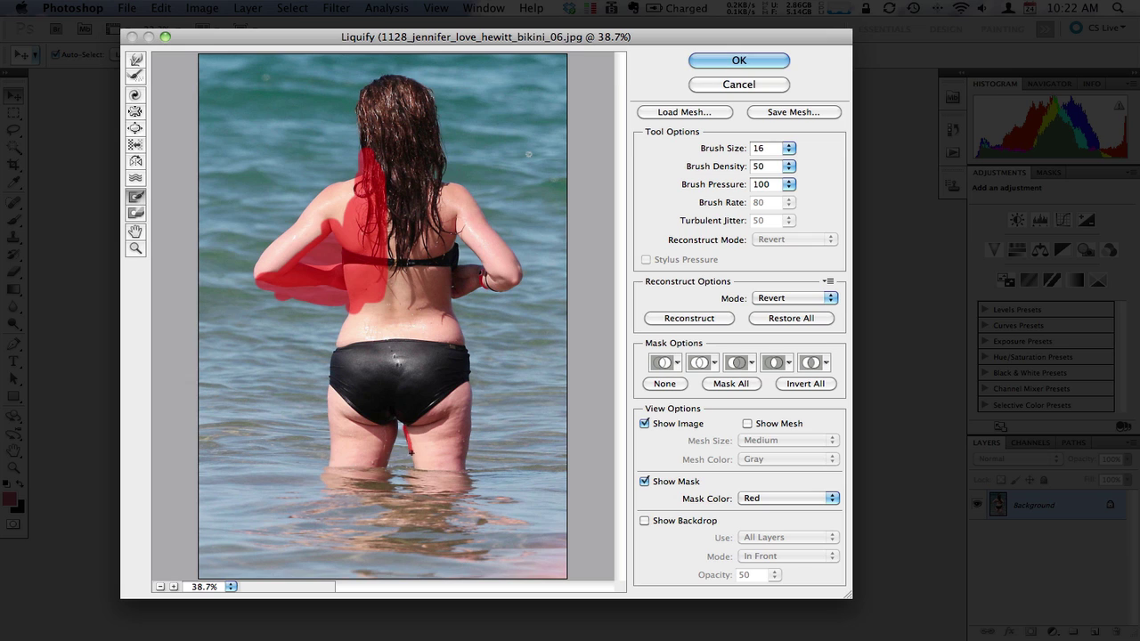
left_click(788, 148)
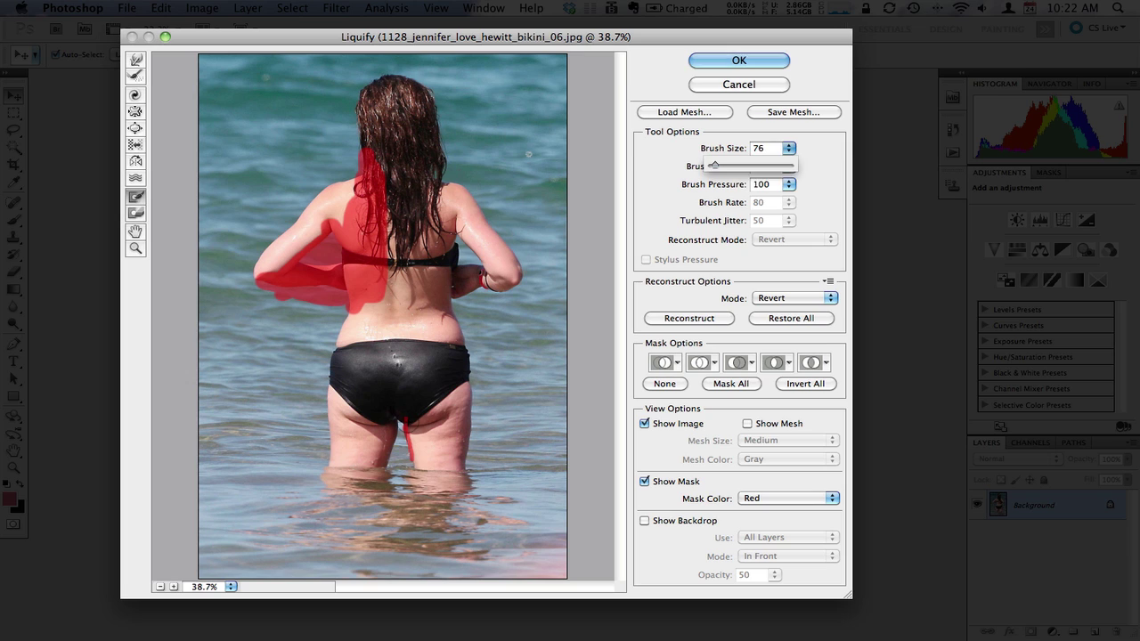
left_click_drag(406, 424, 418, 472)
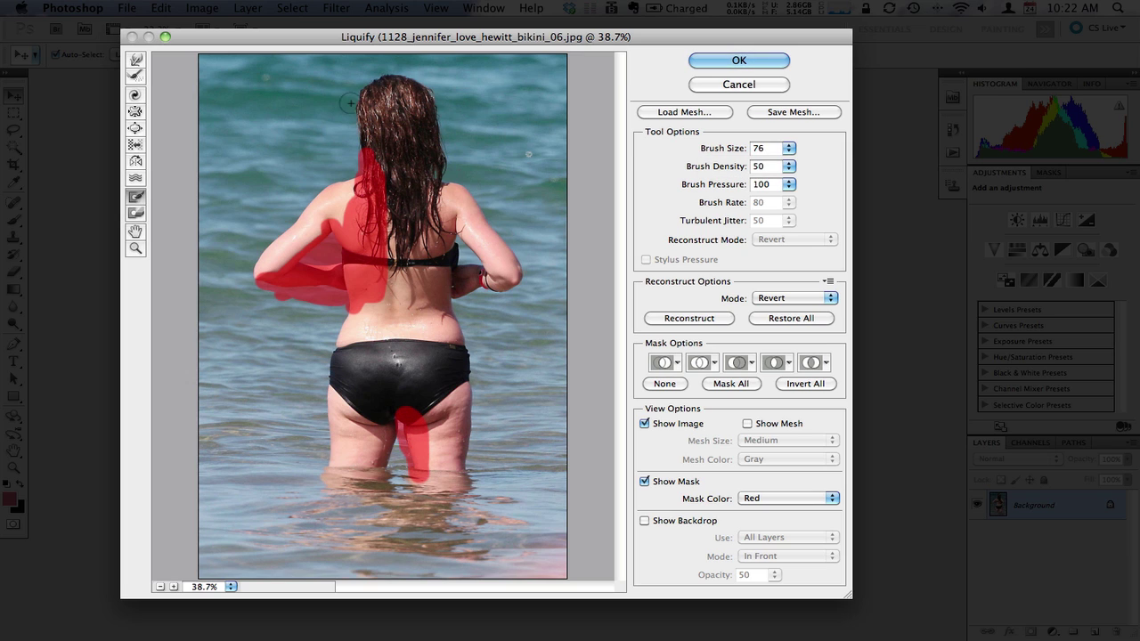
Switch to Forward Warp with the brush enlarged to 256.
left_click(137, 60)
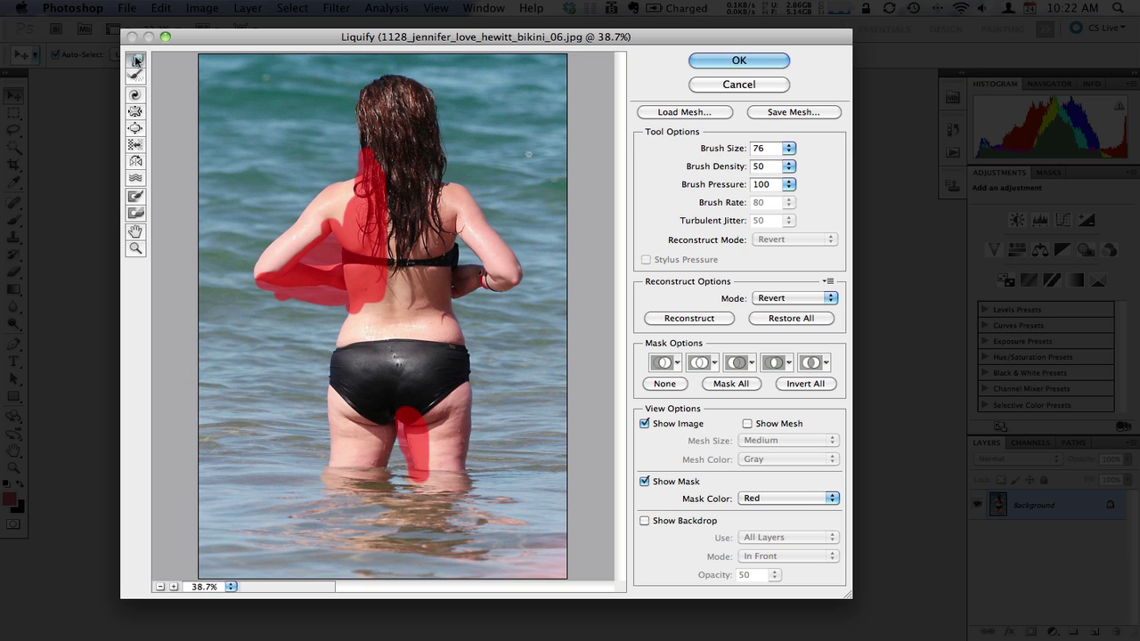
left_click(788, 149)
mouse_move(721, 167)
left_mouse_down()
mouse_move(737, 169)
mouse_move(724, 165)
left_mouse_up()
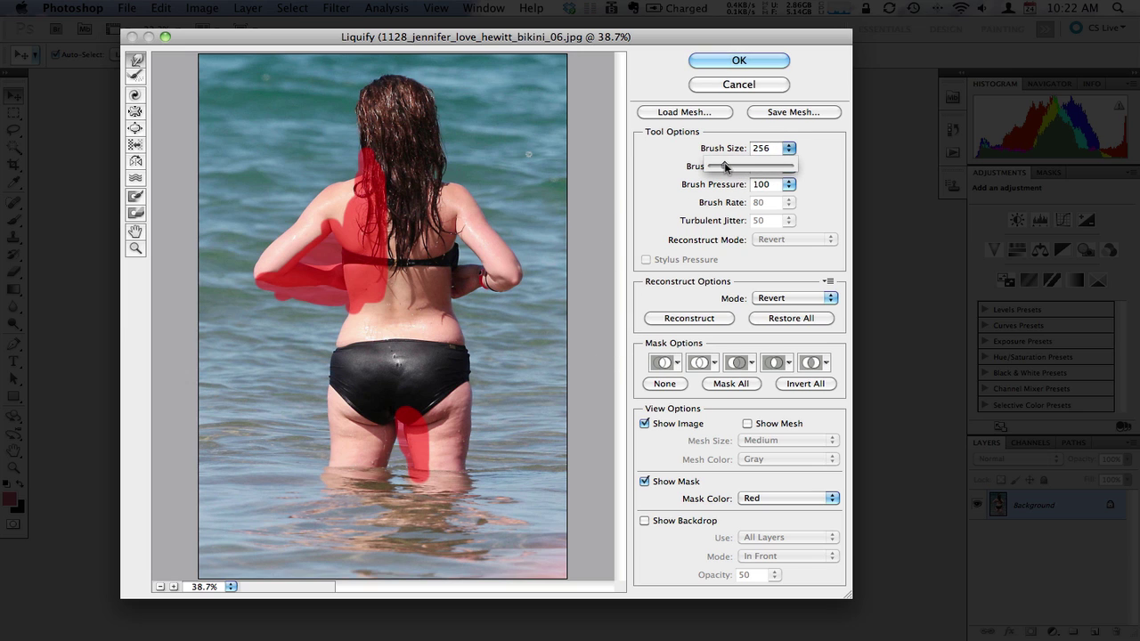
Enlarge the warp brush to 1005 and push the right arm, hips and waist outward.
left_click(392, 440)
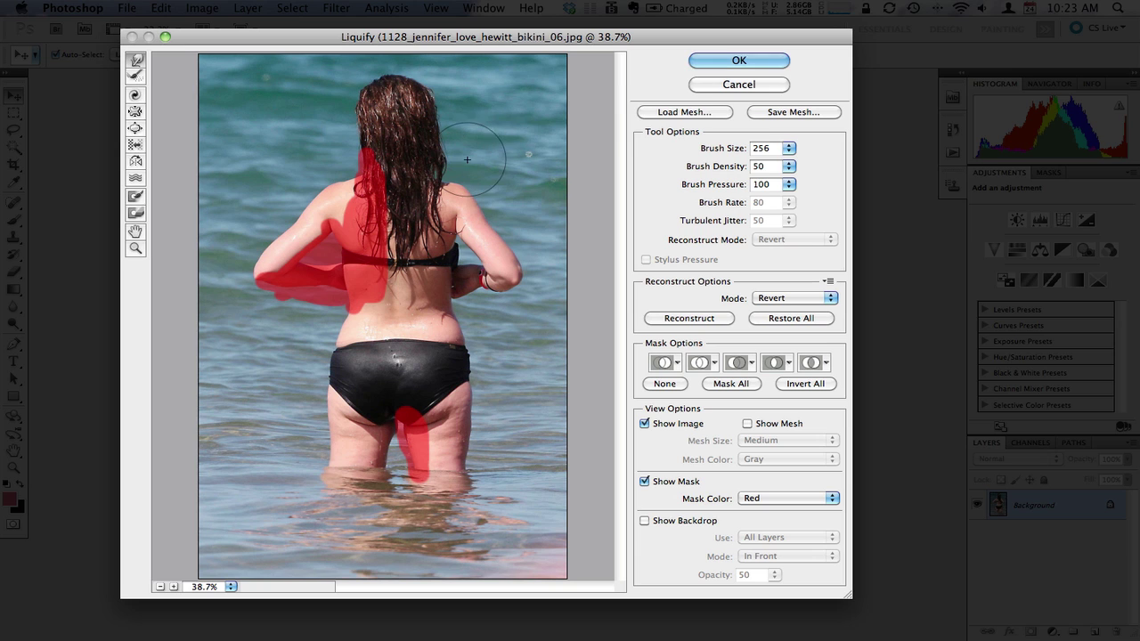
left_click(788, 149)
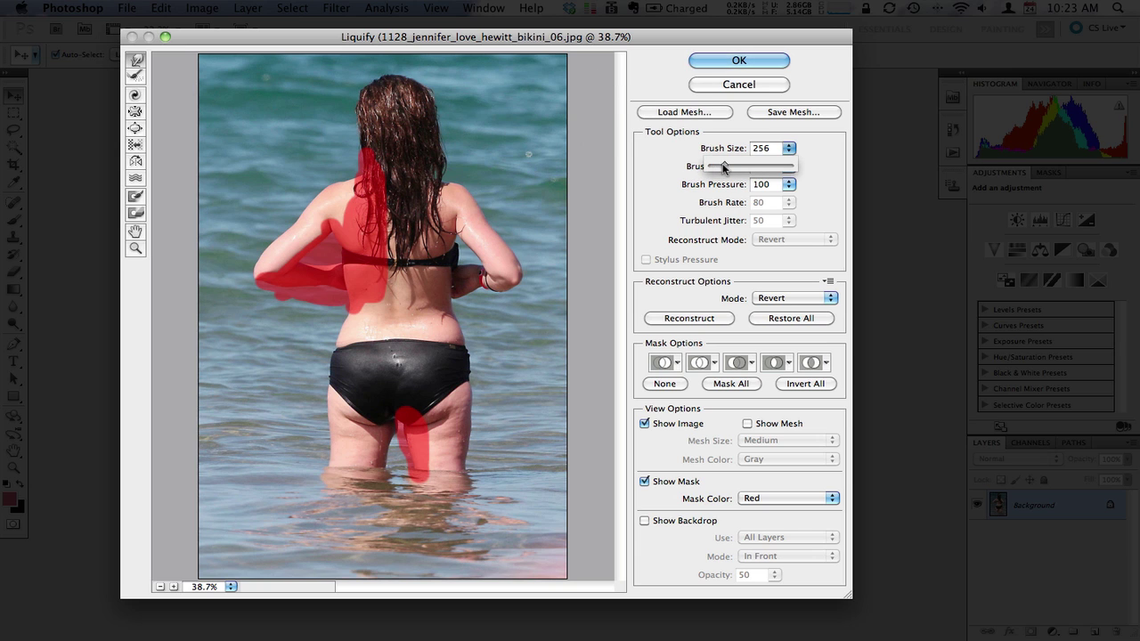
left_click_drag(733, 166, 761, 168)
left_click(612, 281)
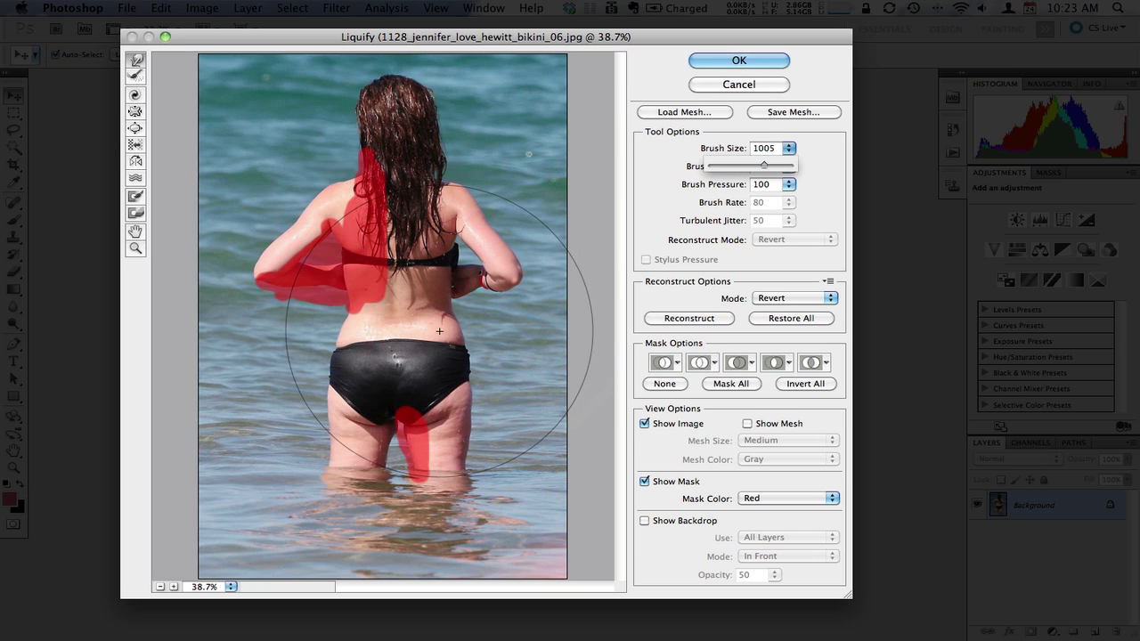
left_click_drag(480, 344, 521, 346)
mouse_move(329, 355)
left_mouse_down()
mouse_move(297, 352)
mouse_move(306, 361)
mouse_move(300, 342)
mouse_move(314, 306)
left_mouse_up()
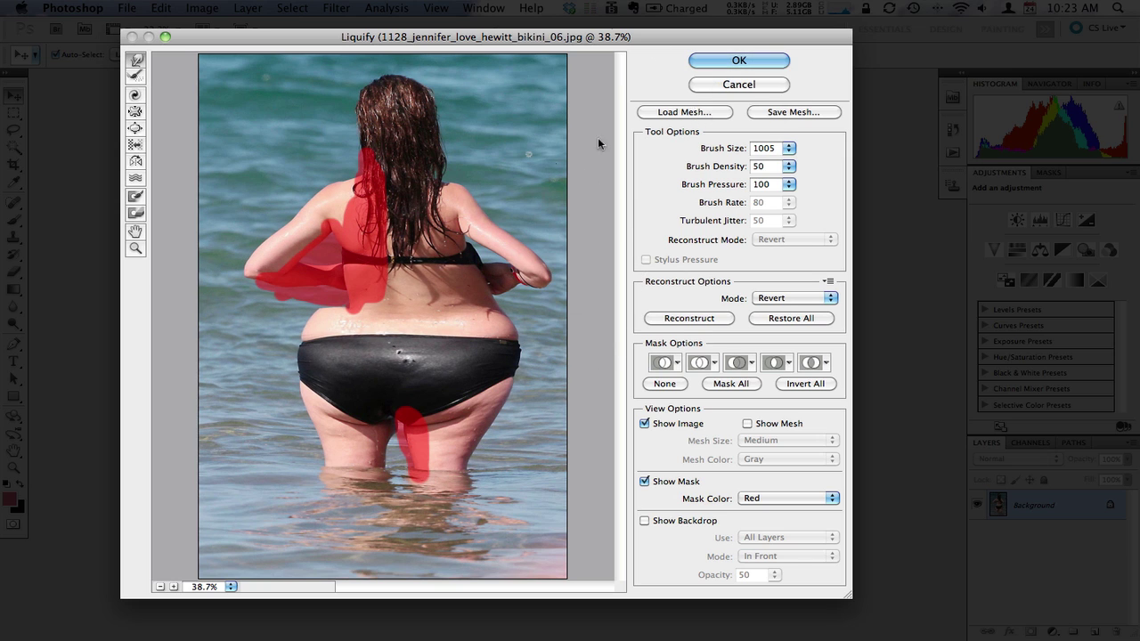
Pinch the hips slightly with the Pucker tool, then Restore All to undo every warp.
left_click(137, 196)
left_click(135, 127)
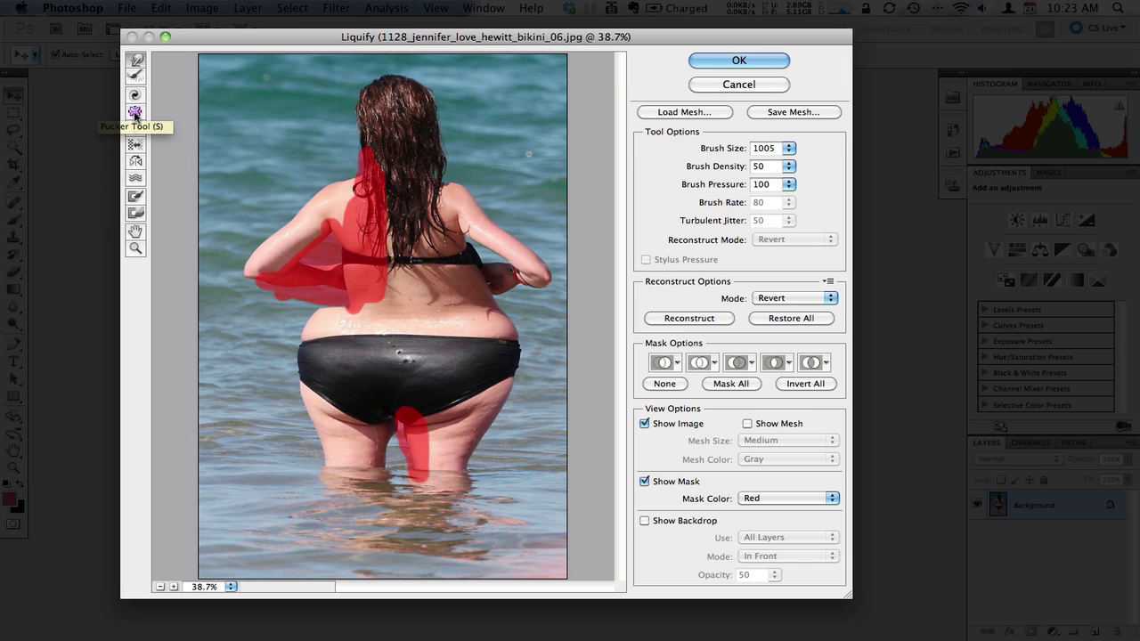
left_click(135, 111)
left_click_drag(402, 365, 403, 363)
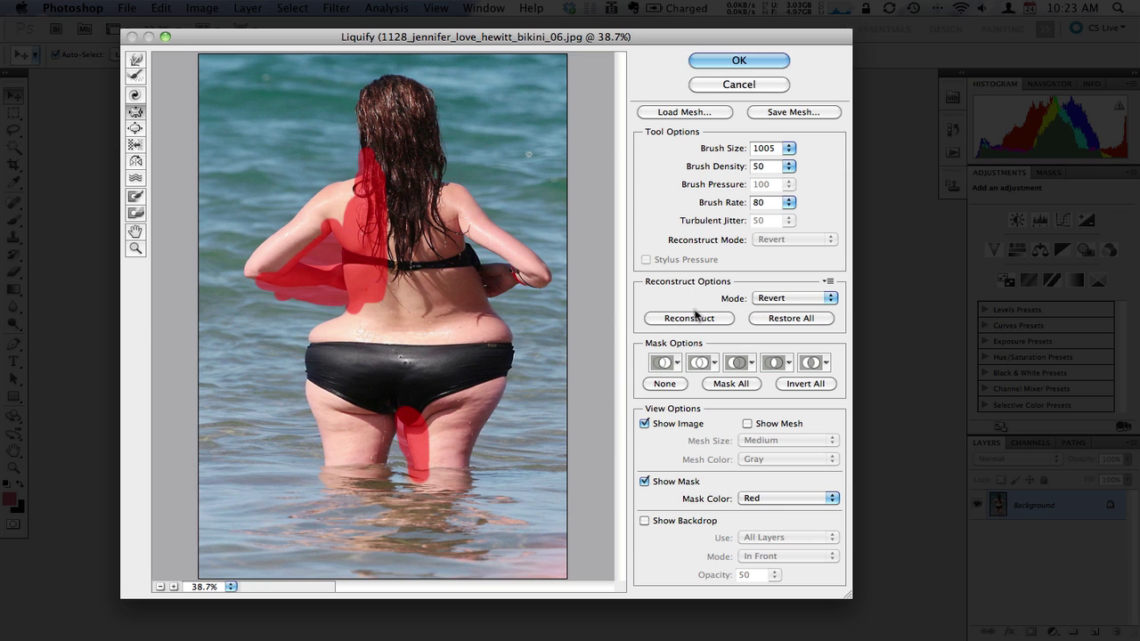
left_click(790, 321)
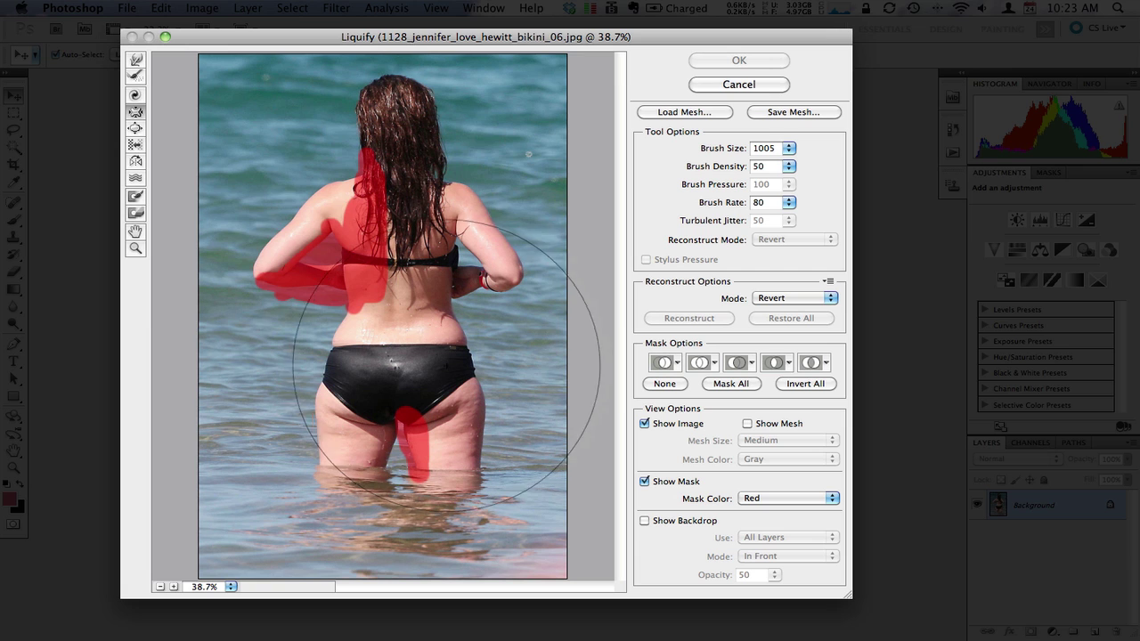
Thaw the red freeze mask from the back, arm and thigh.
left_click(137, 212)
mouse_move(356, 223)
left_mouse_down()
mouse_move(383, 258)
mouse_move(344, 331)
left_mouse_up()
mouse_move(281, 291)
left_mouse_down()
mouse_move(303, 336)
mouse_move(419, 437)
left_mouse_up()
Reduce the brush size from 1005 to 121 and pucker the left thigh once.
left_click(789, 148)
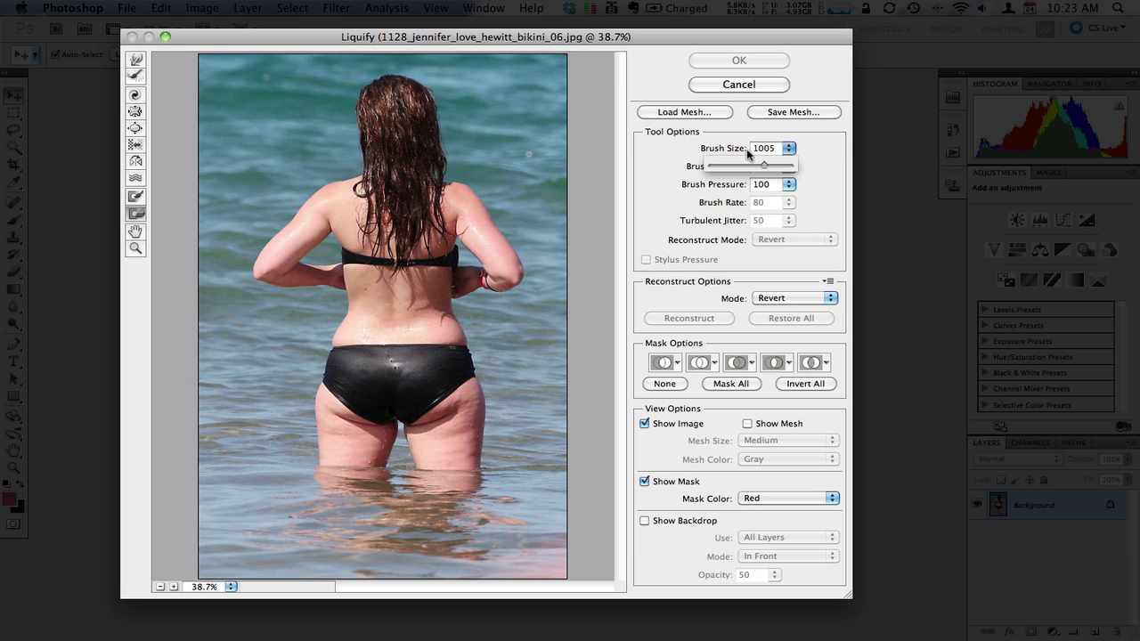
left_click_drag(762, 160, 716, 165)
left_click(135, 113)
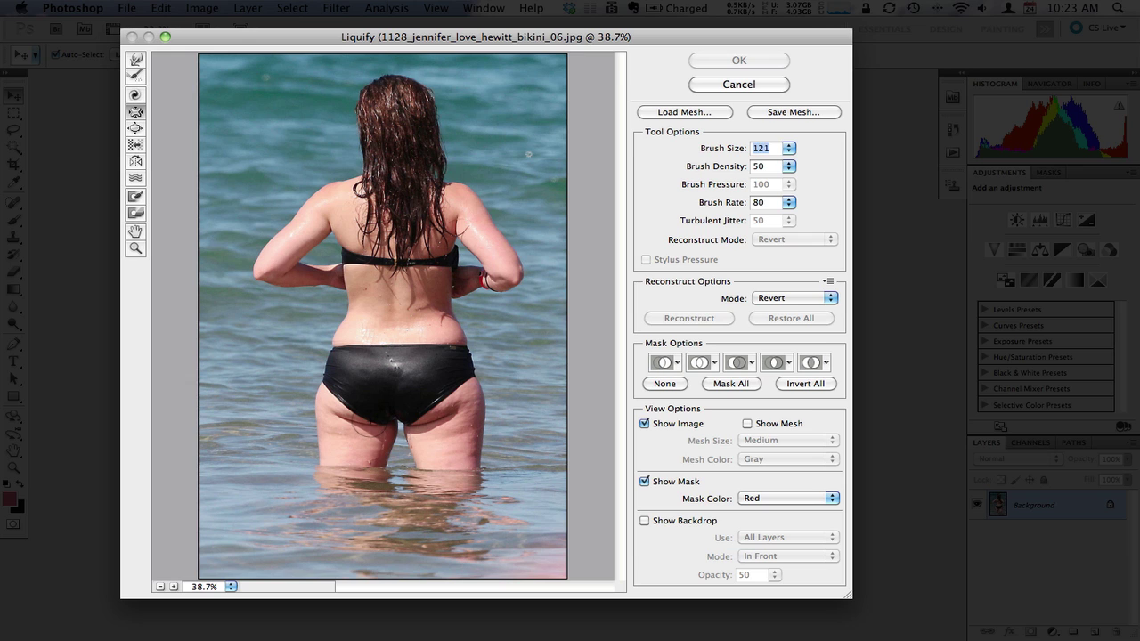
left_click(347, 421)
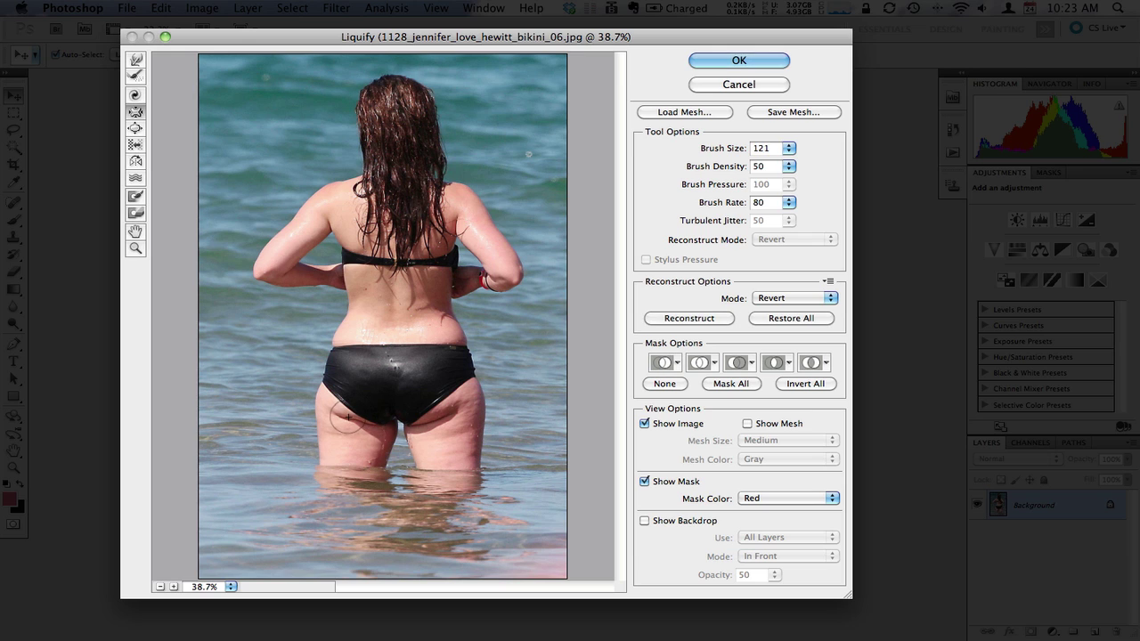